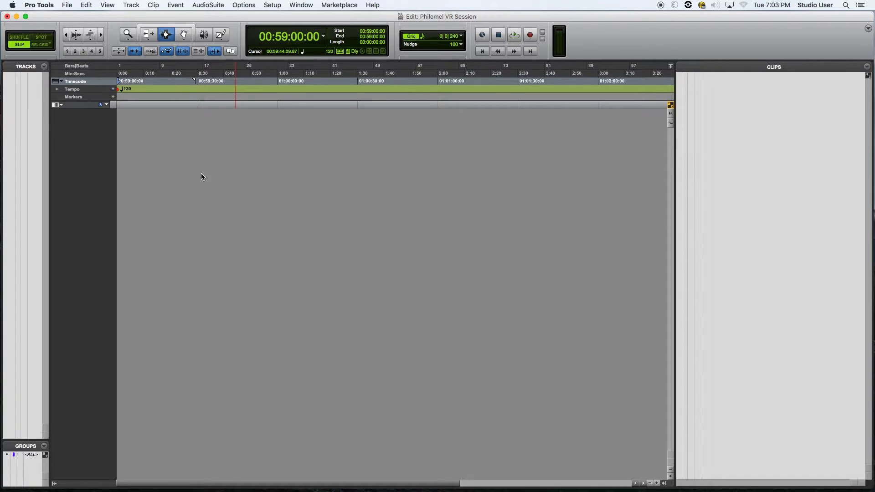
# Import Philomel Video.mp4 onto a new video track, with its audio extracted into the Audio Files folder.
pyautogui.click(67, 6)
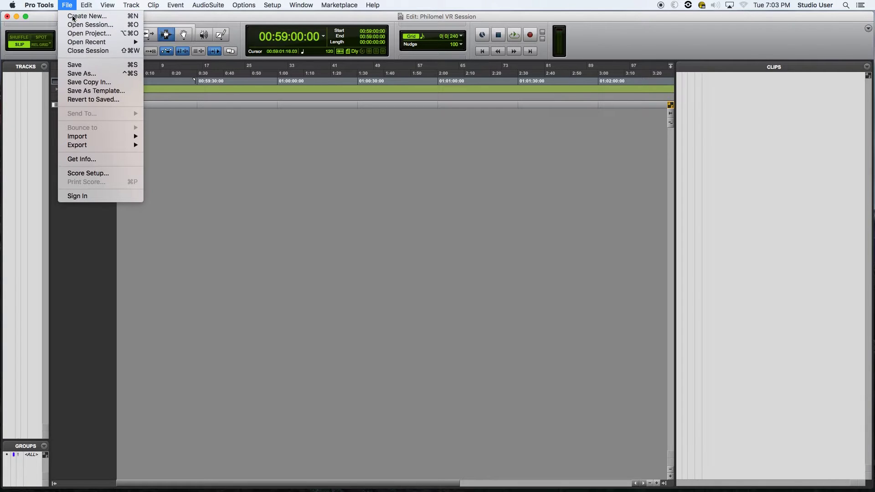
pyautogui.moveTo(128, 137)
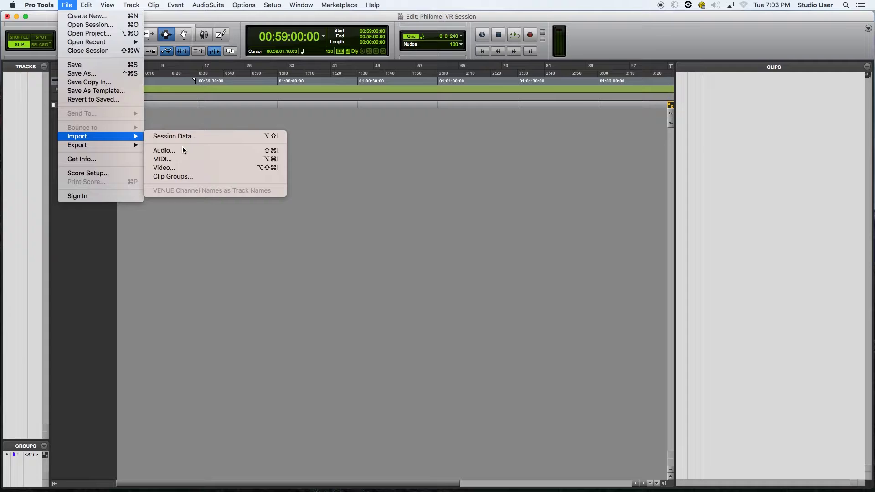
pyautogui.click(186, 168)
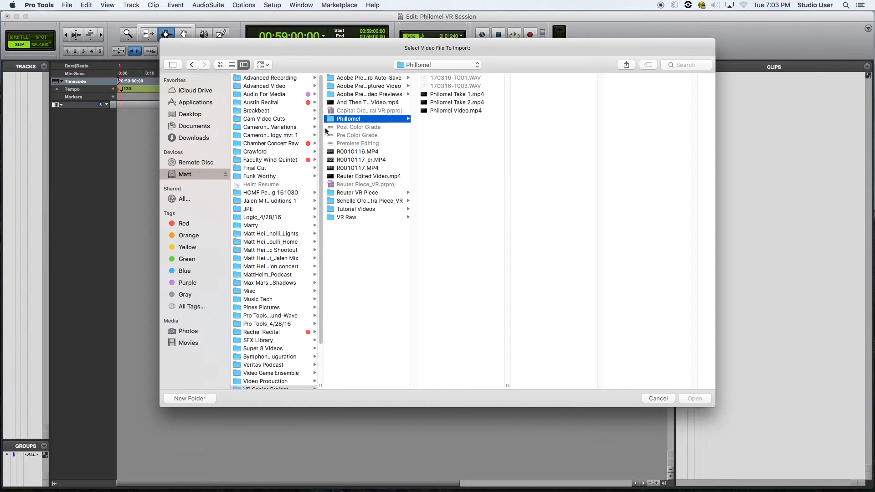
pyautogui.click(447, 112)
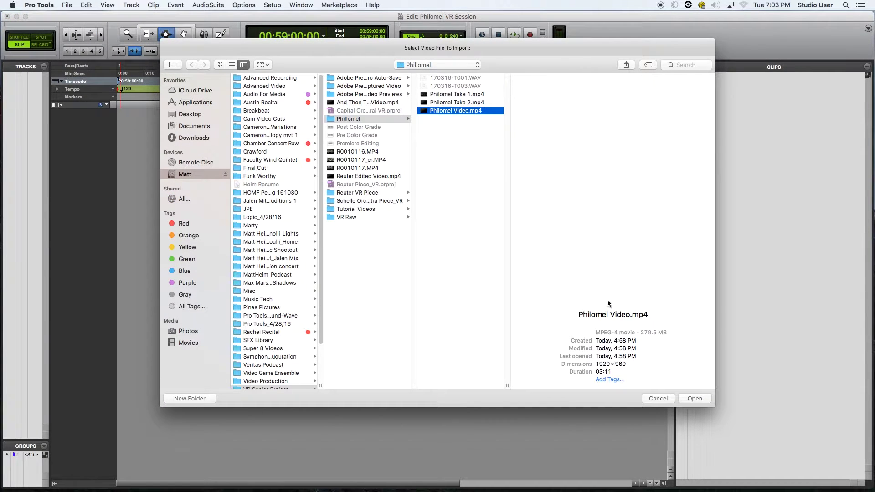
pyautogui.click(695, 398)
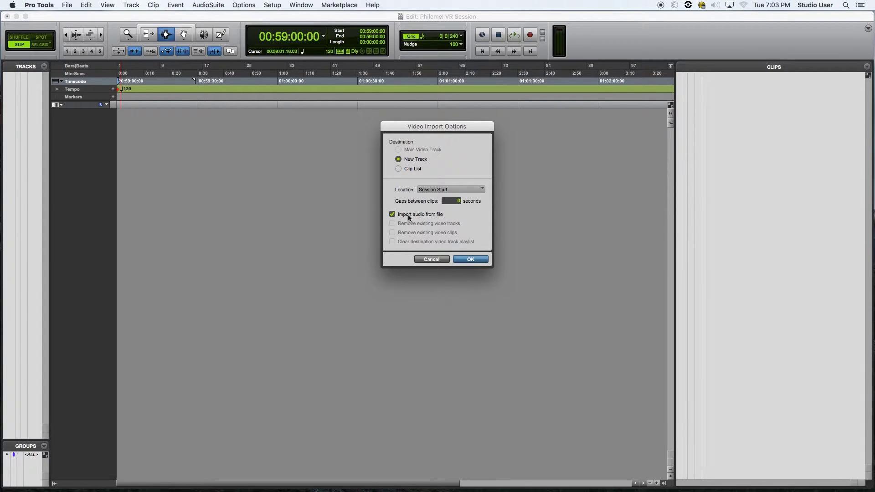
pyautogui.click(471, 259)
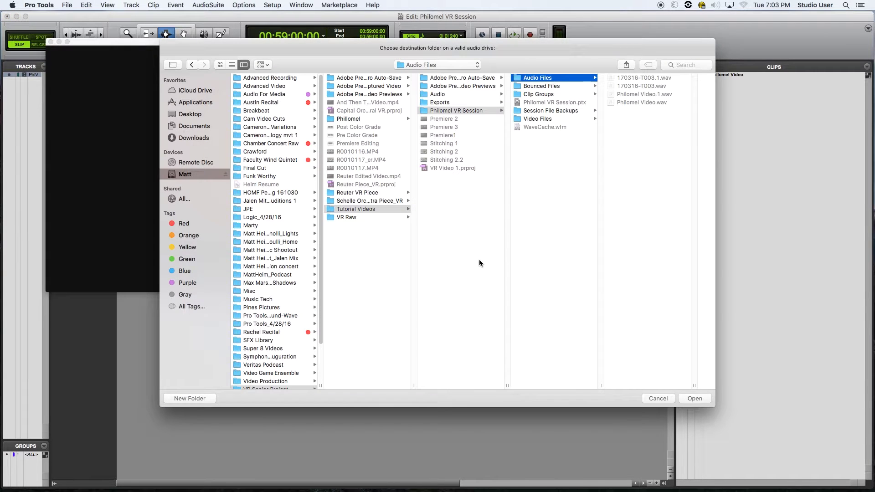
pyautogui.click(694, 398)
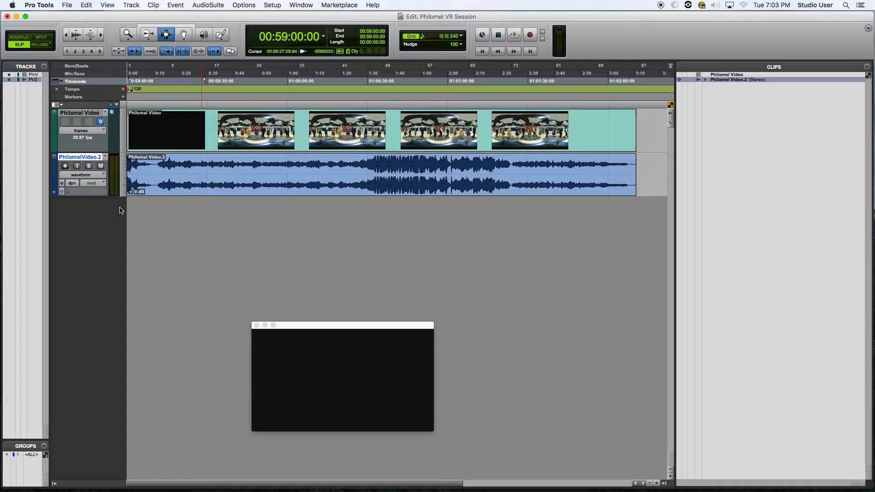
# Mute Philomel Video.2, then copy 170316-T003.WAV into the clip list and expand its four channels.
pyautogui.click(101, 165)
pyautogui.press('Return')
pyautogui.click(66, 5)
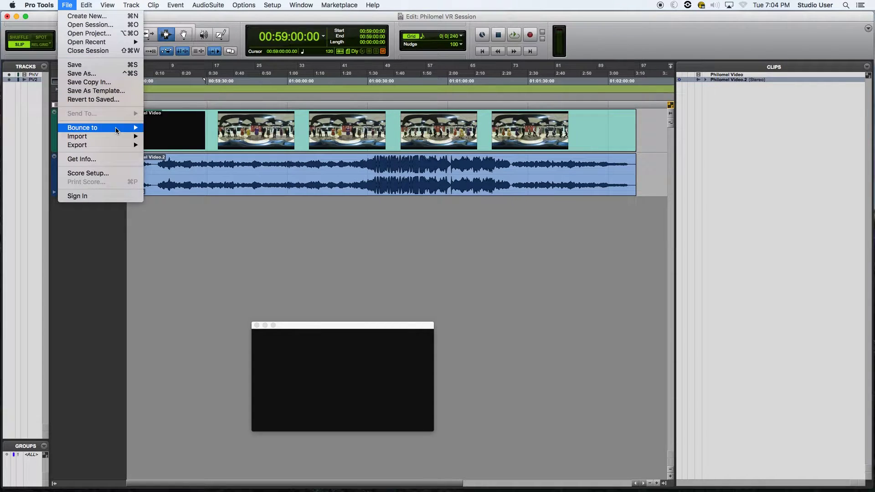
pyautogui.moveTo(111, 136)
pyautogui.click(174, 149)
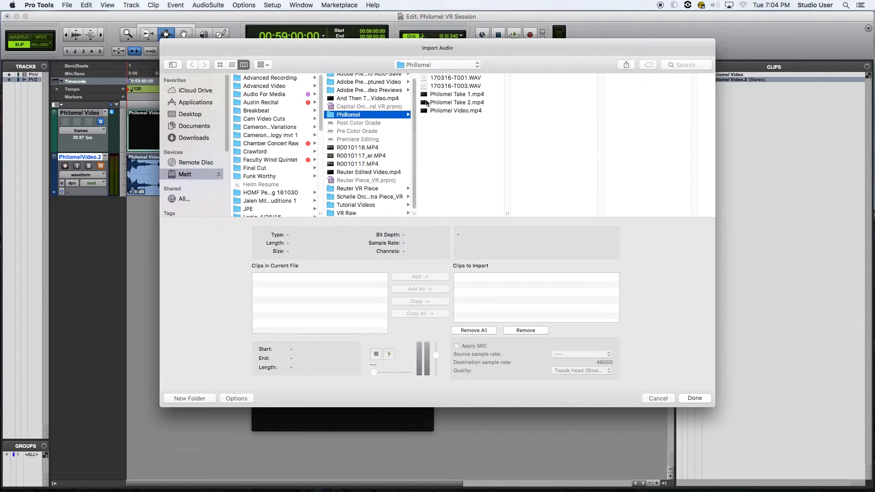
pyautogui.click(453, 85)
pyautogui.click(422, 299)
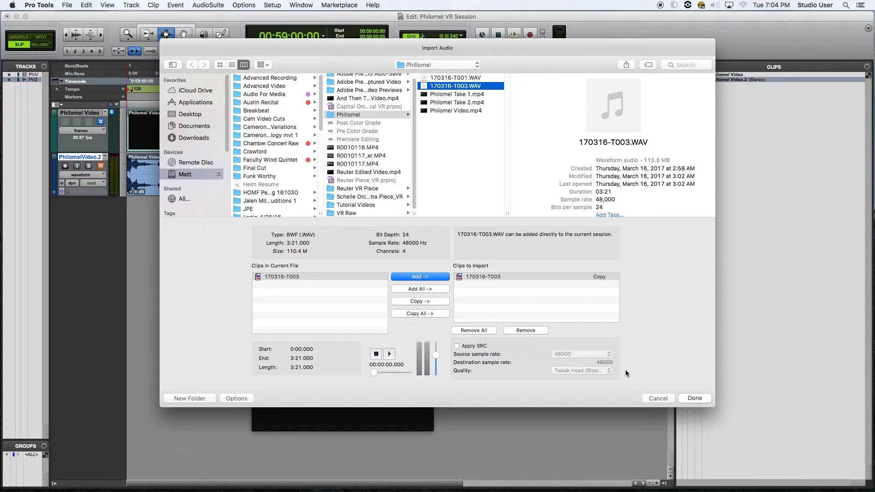
pyautogui.click(695, 398)
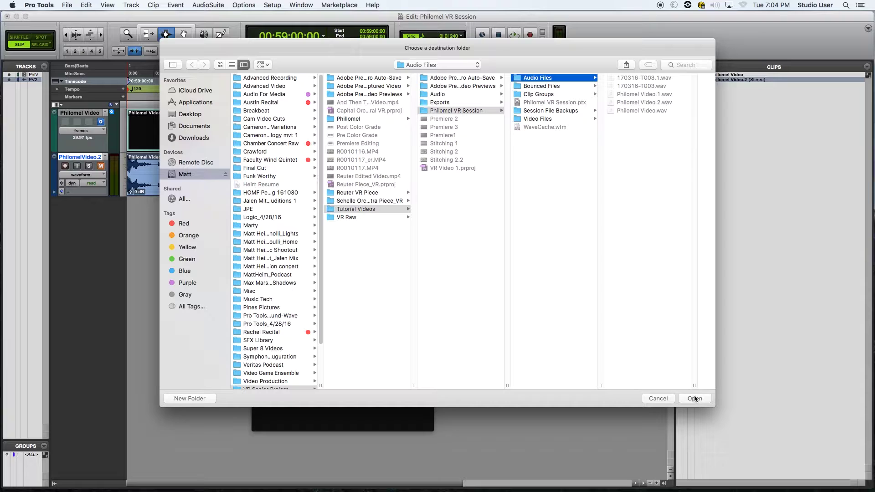
pyautogui.click(694, 398)
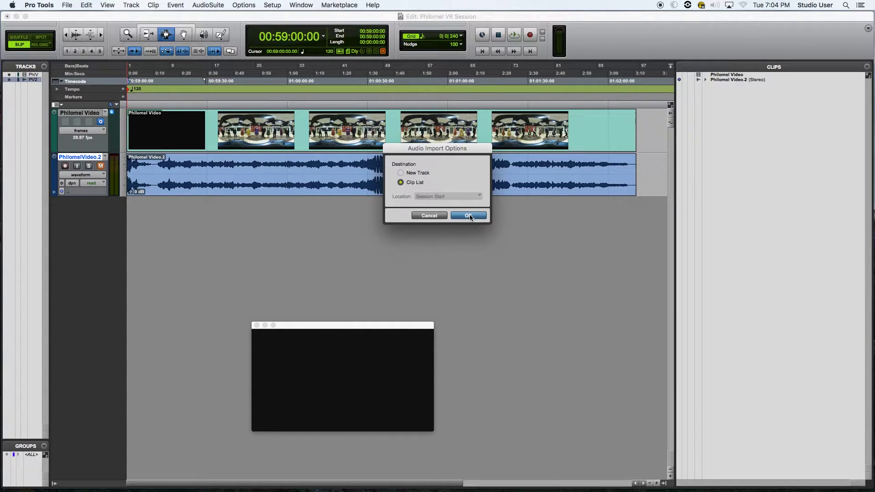
pyautogui.click(469, 216)
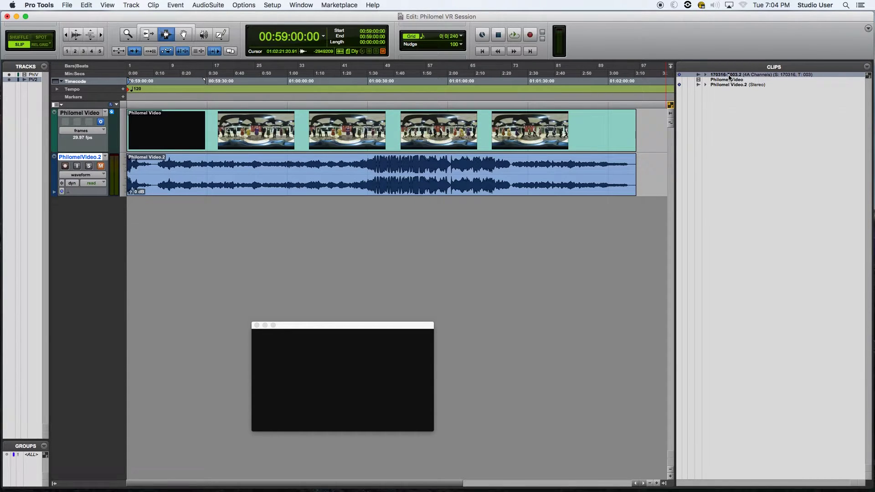
pyautogui.click(705, 75)
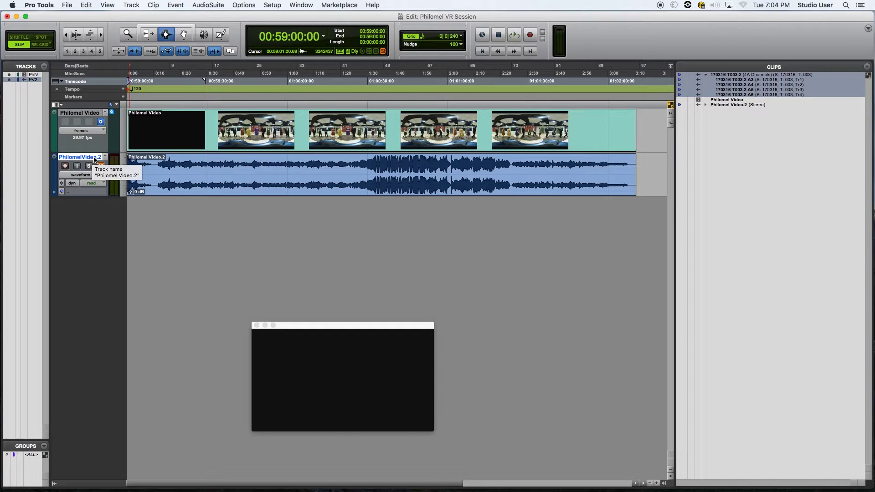
# Create a new LCRS Audio 1 track and place clip 170316-T003.2 on it.
pyautogui.press('super+shift+n')
pyautogui.press('super+Right')
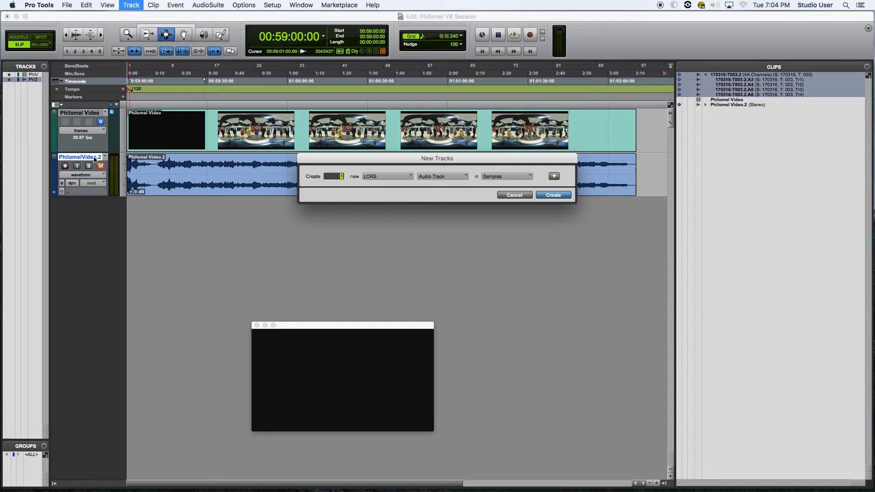
pyautogui.press('Return')
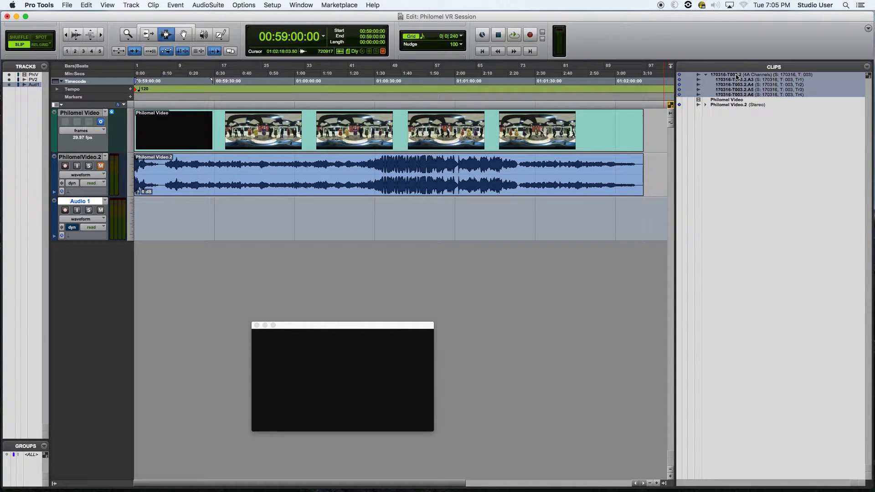
pyautogui.moveTo(735, 77); pyautogui.dragTo(136, 229)
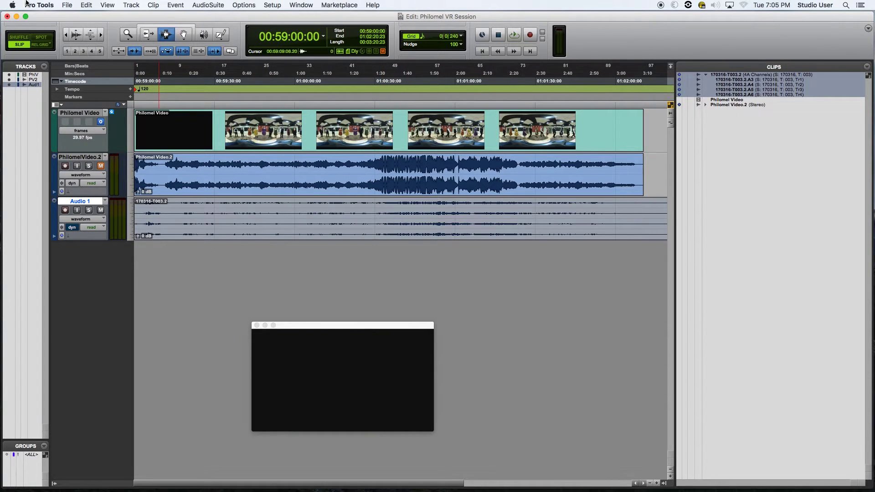
# Enlarge the waveforms and move the edit point to about 01:00:47:07.
pyautogui.click(79, 33)
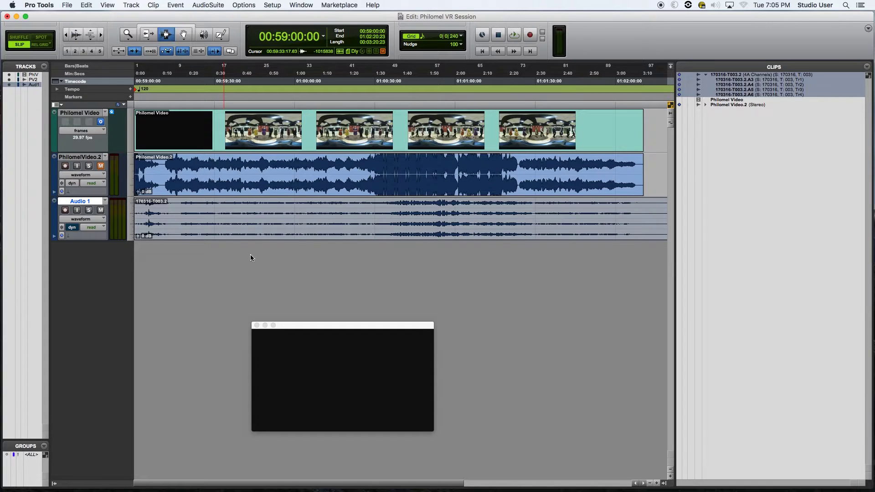
pyautogui.click(420, 218)
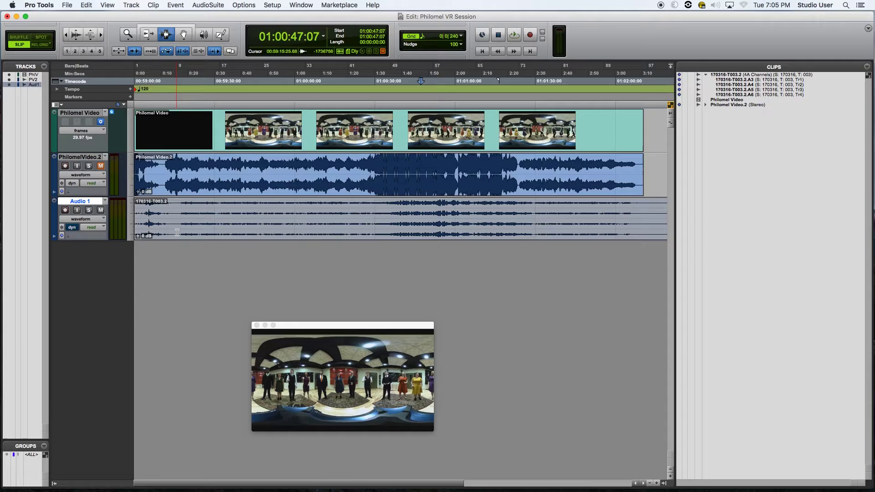
pyautogui.press('super+equal')
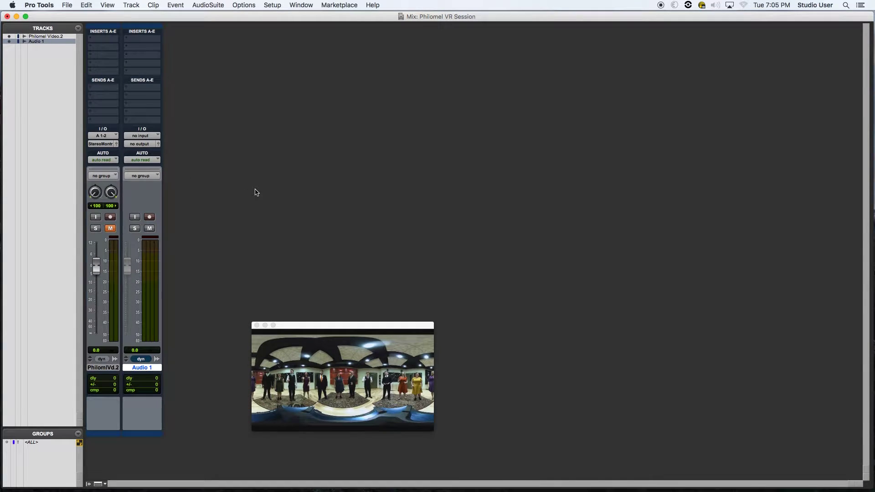
pyautogui.press('super+equal')
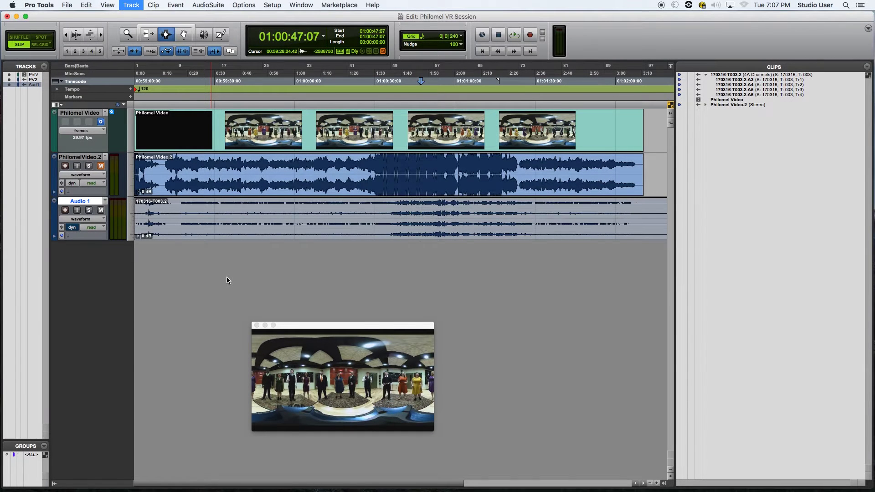
# Add a stereo Master Fader track to the session.
pyautogui.press('super+shift+n')
pyautogui.press('super+Right')
pyautogui.press('super+Down')
pyautogui.press('super+Down')
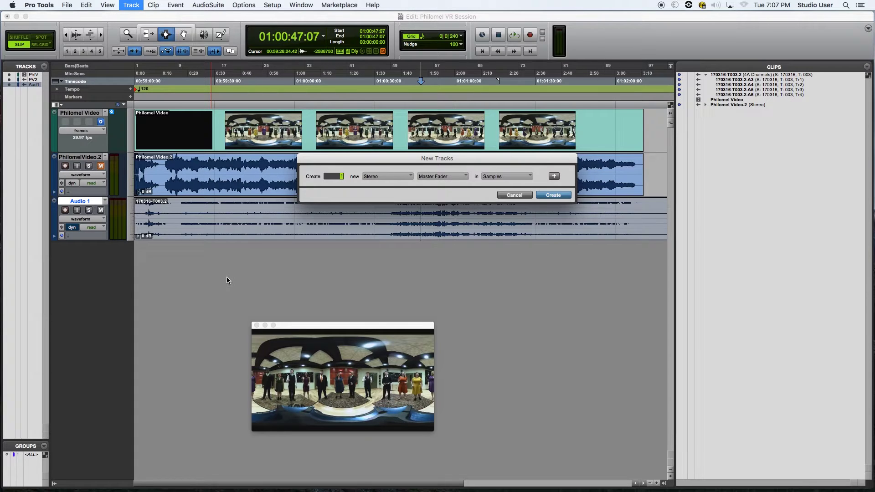
pyautogui.press('Return')
# Rename the Audio 1 track to 'Ambisonic Audio'.
pyautogui.doubleClick(87, 202)
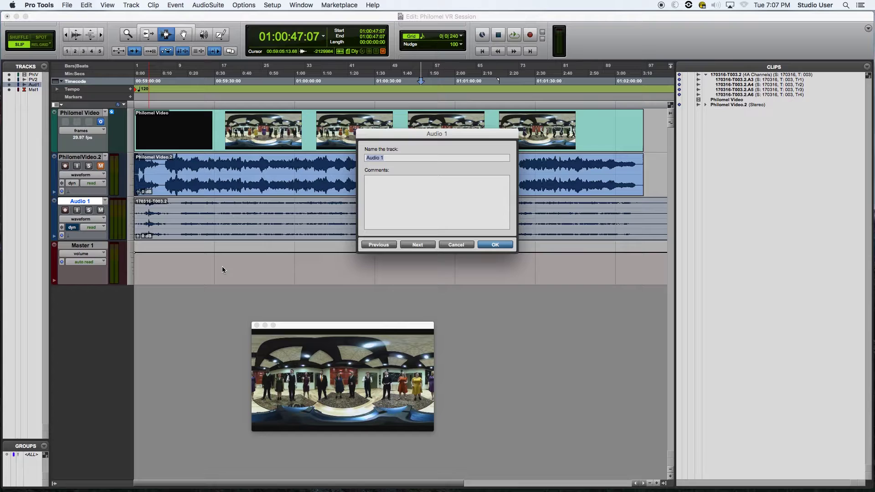
pyautogui.write('Ambisonic Audio')
pyautogui.press('Return')
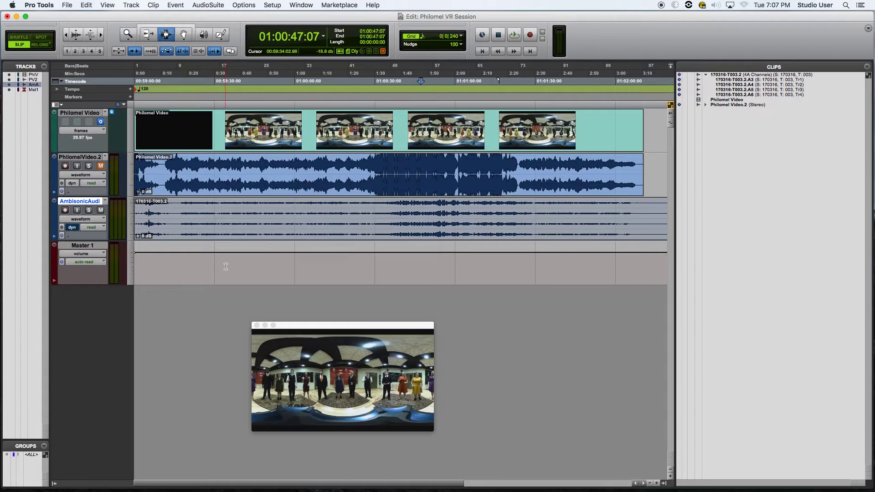
# In the Mix window, insert Sound Field > GWorksSlave on Ambisonic Audio's insert A.
pyautogui.press('super+equal')
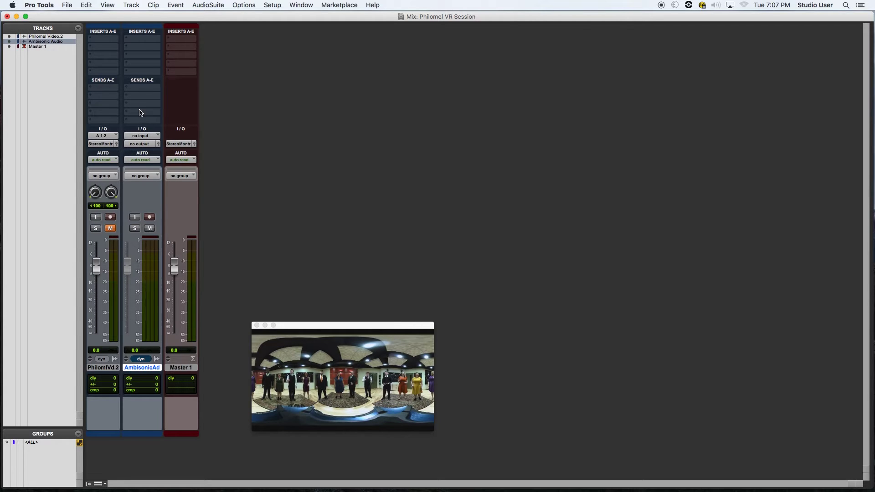
pyautogui.click(142, 42)
pyautogui.moveTo(179, 58)
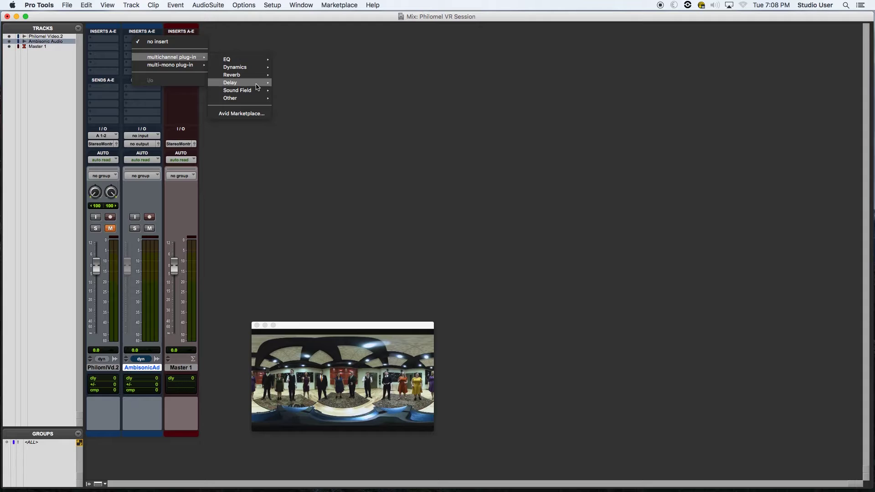
pyautogui.moveTo(257, 91)
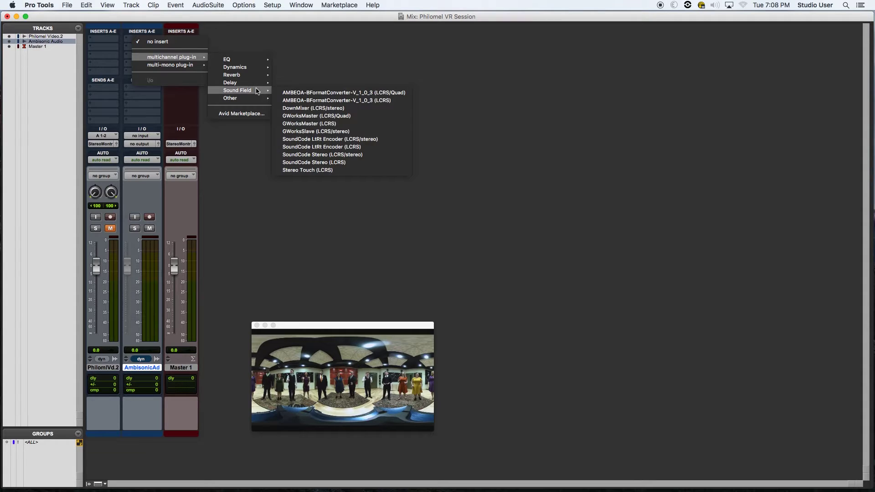
pyautogui.click(313, 132)
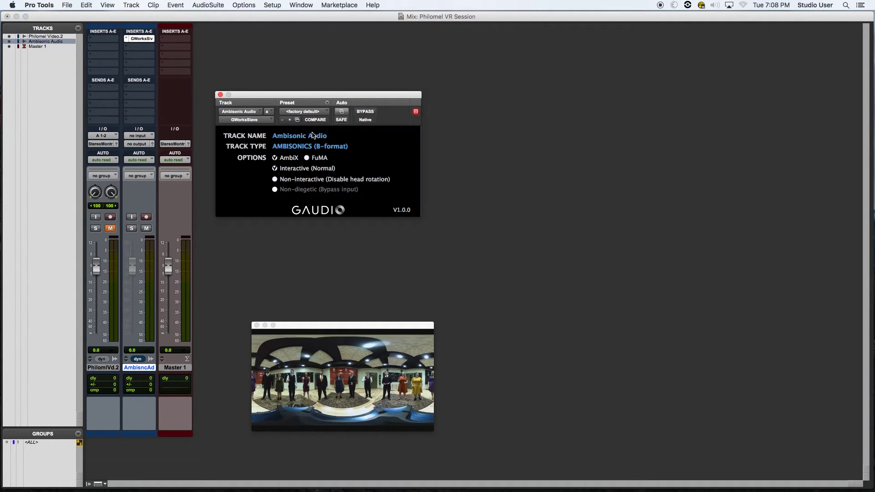
pyautogui.moveTo(306, 98); pyautogui.dragTo(300, 81)
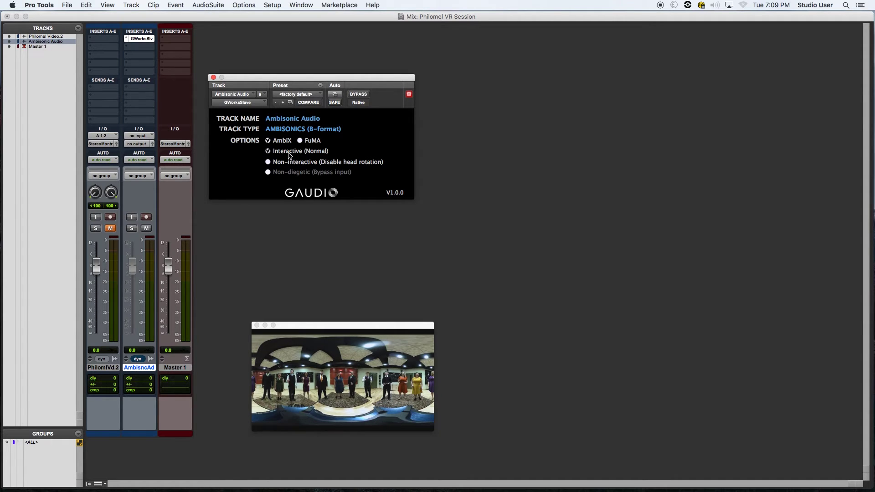
pyautogui.click(213, 78)
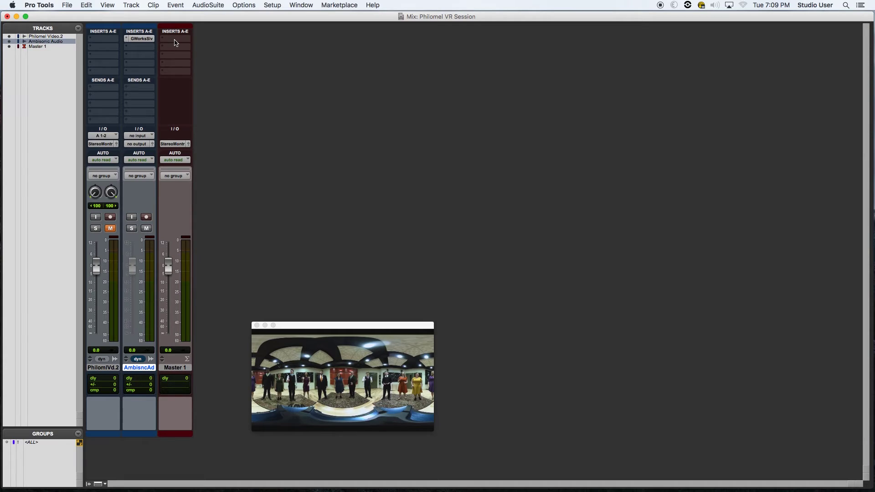
# Insert GWorksMaster on Master 1 and link it to the Ambisonic Audio track.
pyautogui.click(176, 43)
pyautogui.moveTo(196, 57)
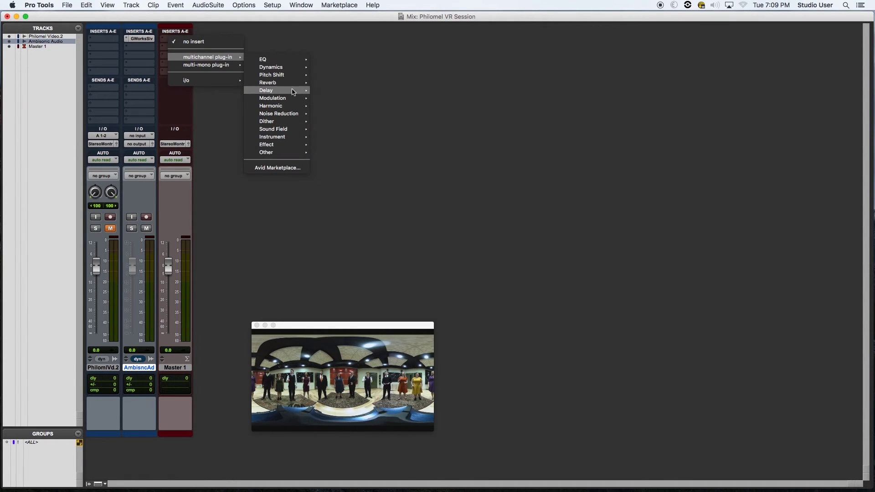
pyautogui.moveTo(291, 129)
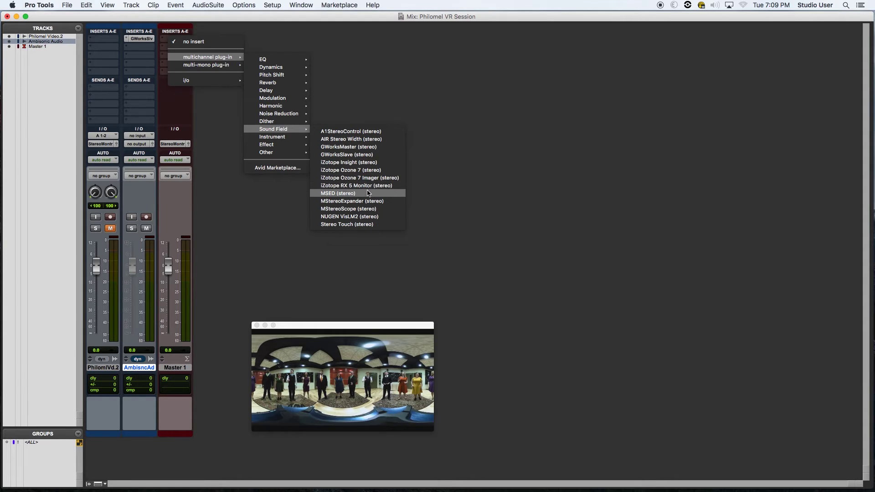
pyautogui.click(364, 147)
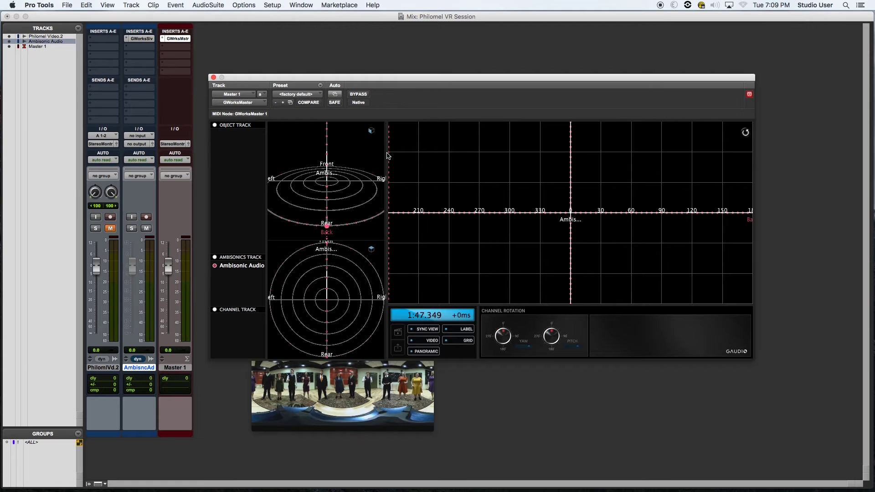
pyautogui.moveTo(402, 78); pyautogui.dragTo(407, 47)
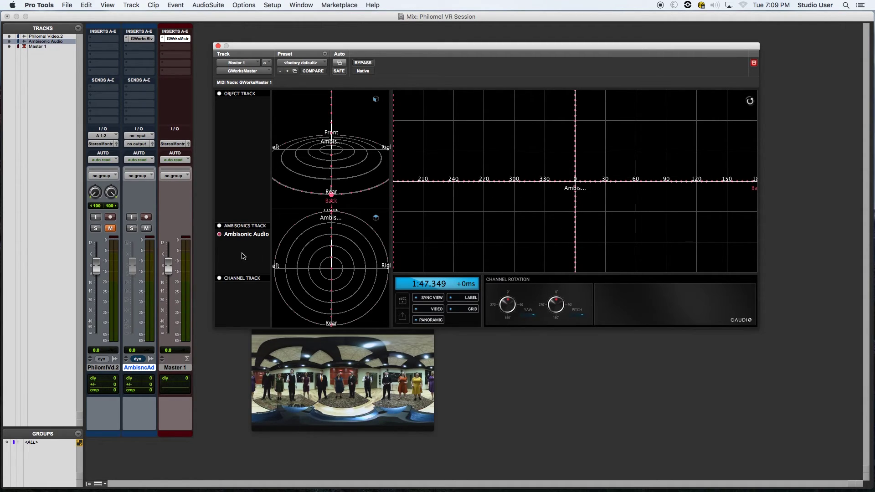
pyautogui.click(243, 235)
# Route the Ambisonic Audio track's output to Stereo Monitor.
pyautogui.click(139, 145)
pyautogui.moveTo(150, 162)
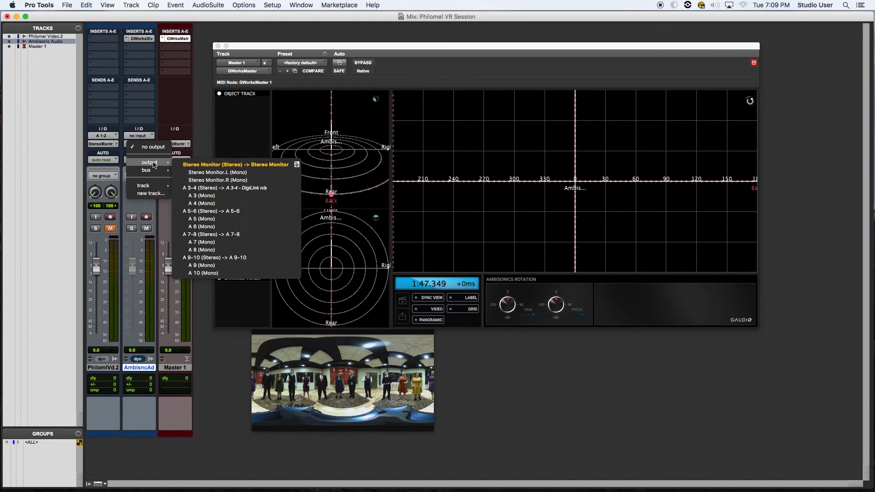
pyautogui.click(199, 165)
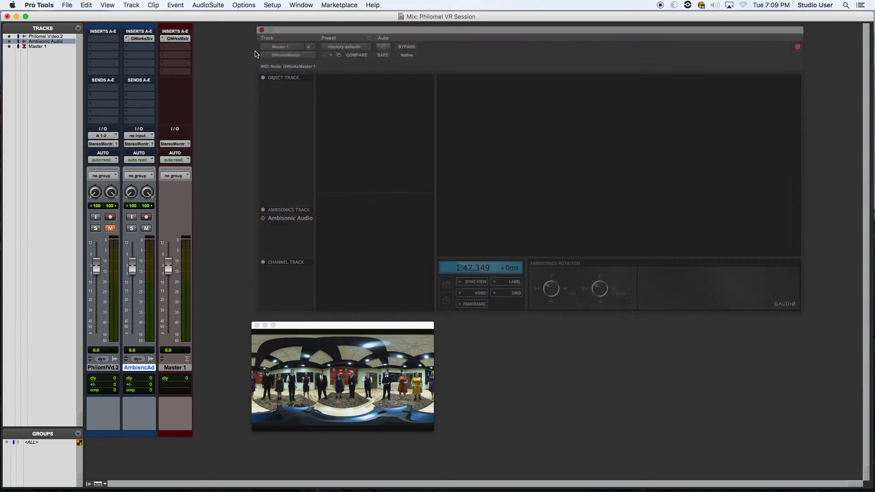
# Close the GWorksMaster window and go back to the Edit window with Cmd+=.
pyautogui.click(261, 29)
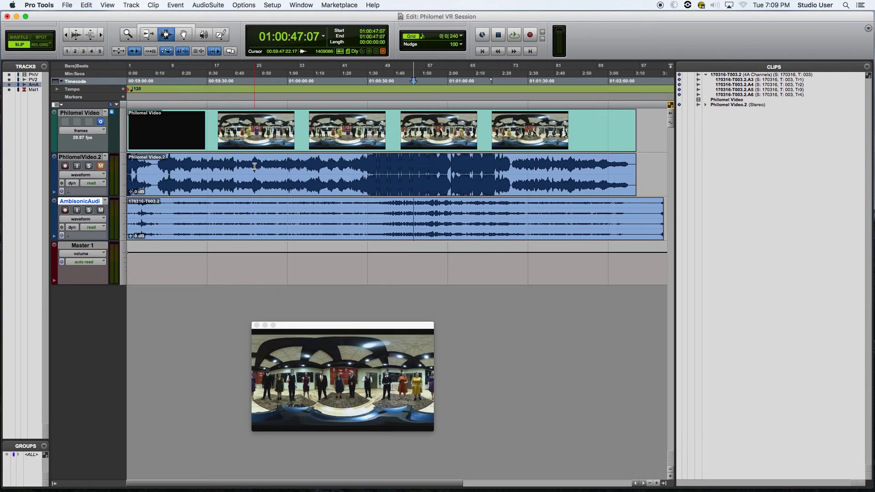
pyautogui.press('super+equal')
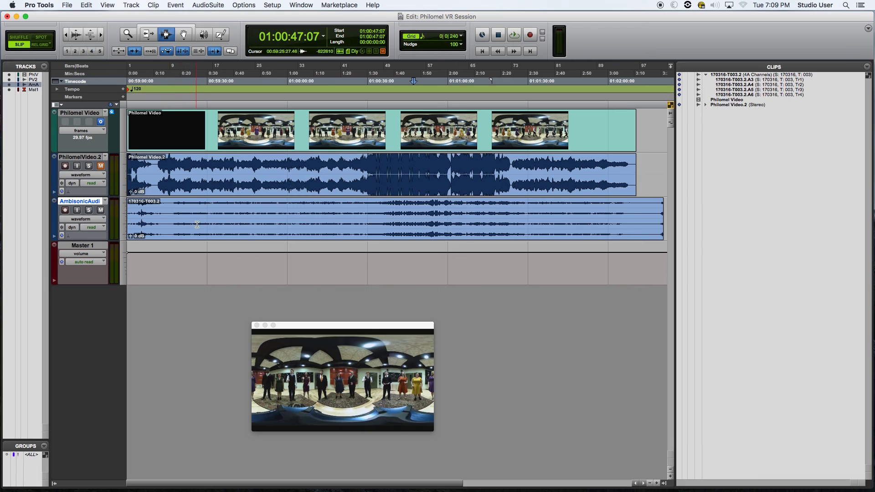